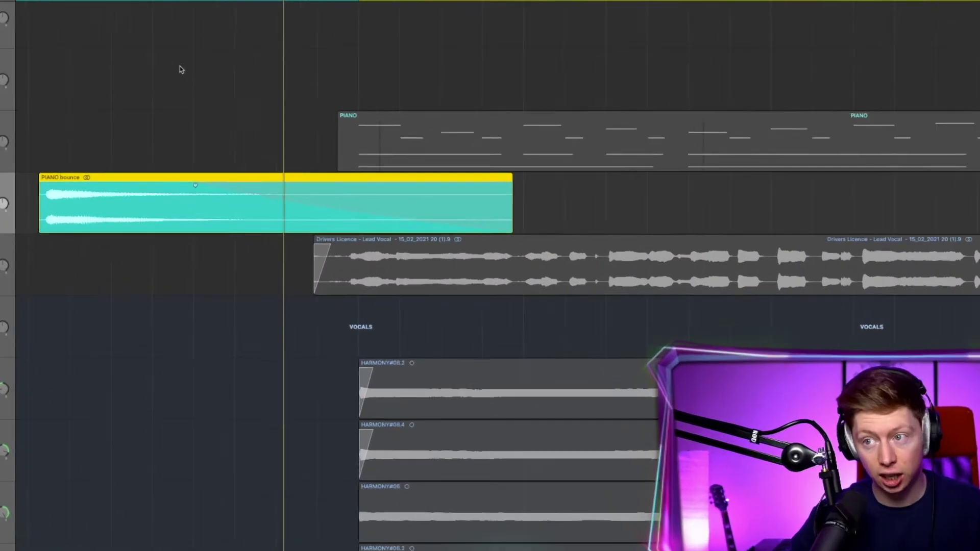
Step: With the Fade Tool, add a fade-out to the PIANO bounce region and set it to Slow Down
click(487, 46)
click(525, 146)
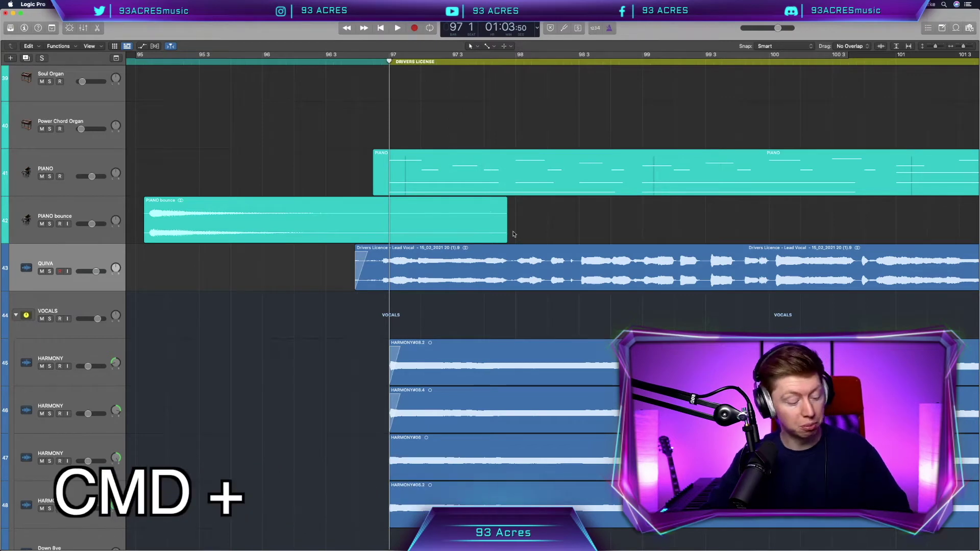
drag(506, 233, 261, 237)
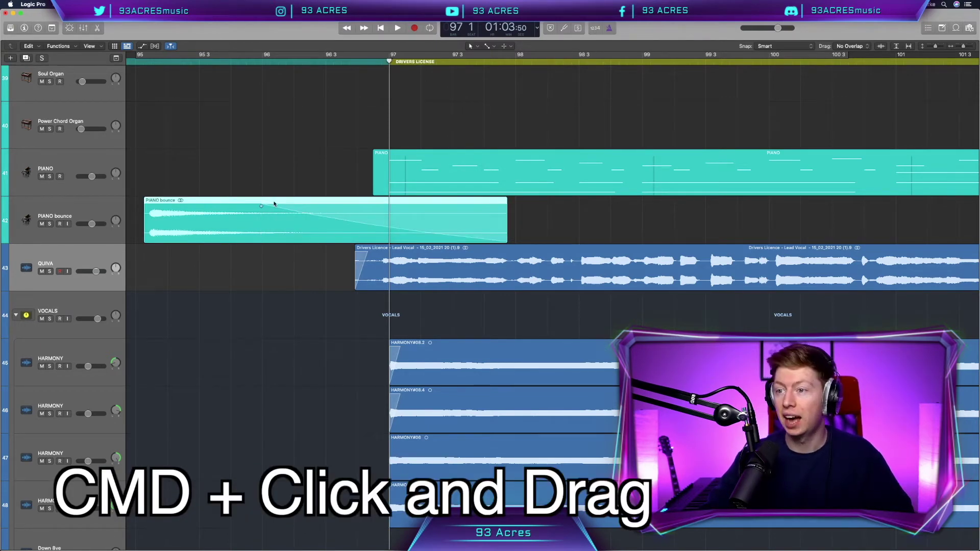
ctrl+click(355, 220)
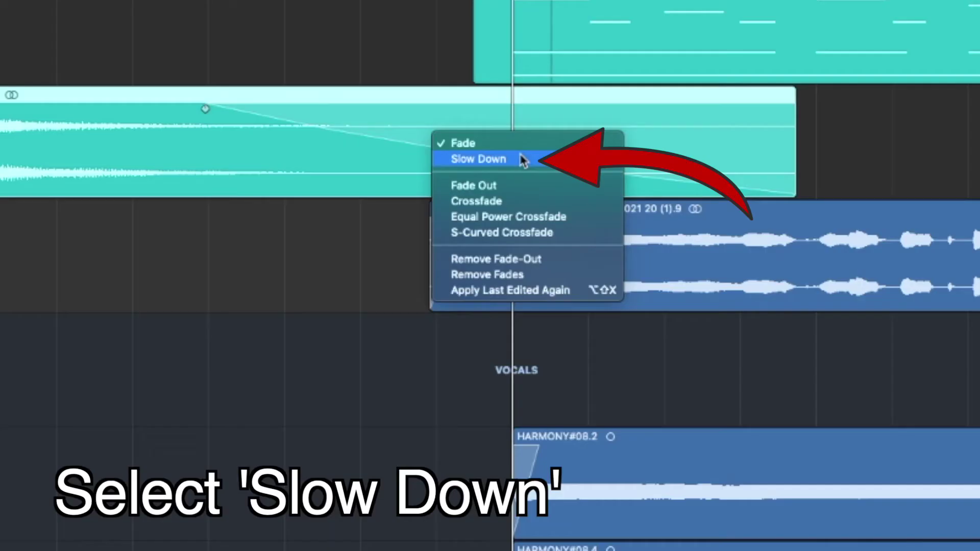
click(523, 159)
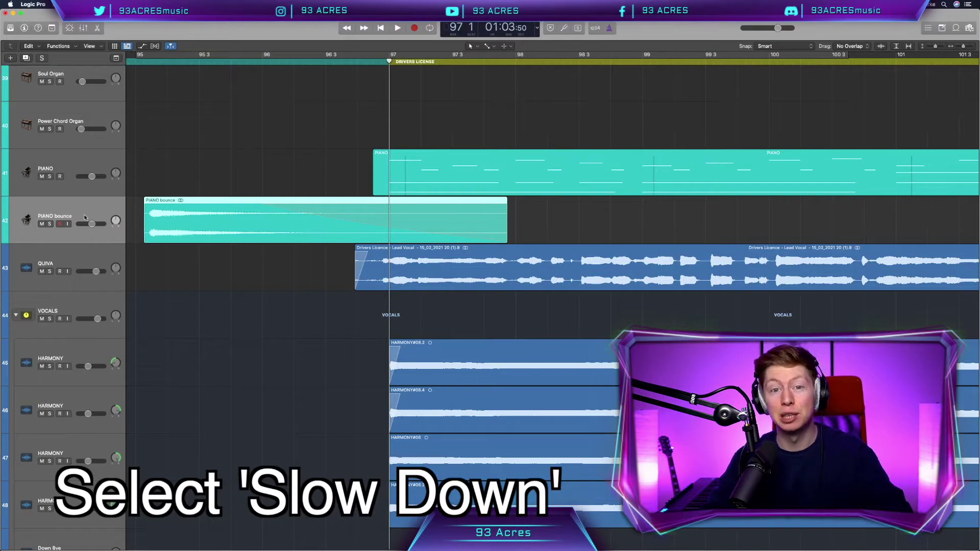
Step: Solo the PIANO bounce track and play back the Slow Down fade
key(s)
key(space)
click(148, 62)
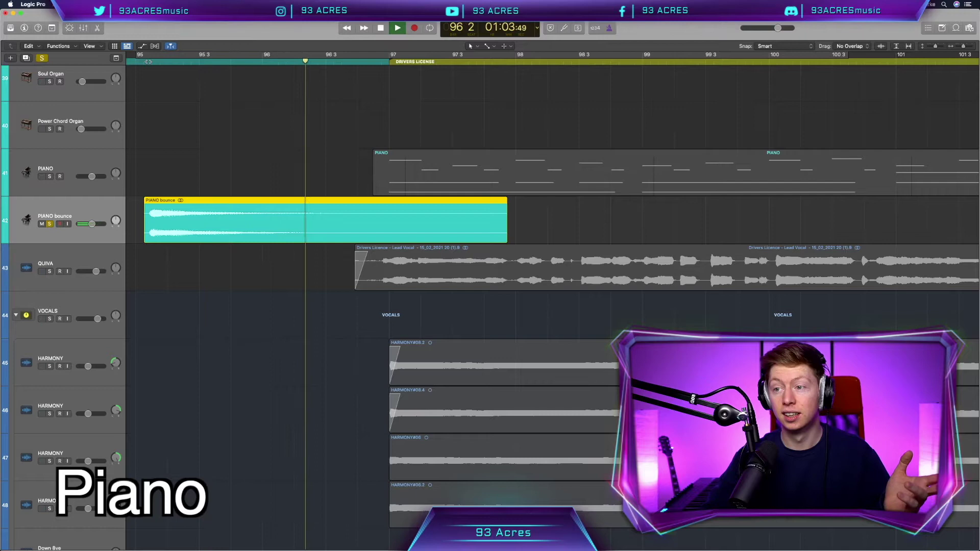
key(space)
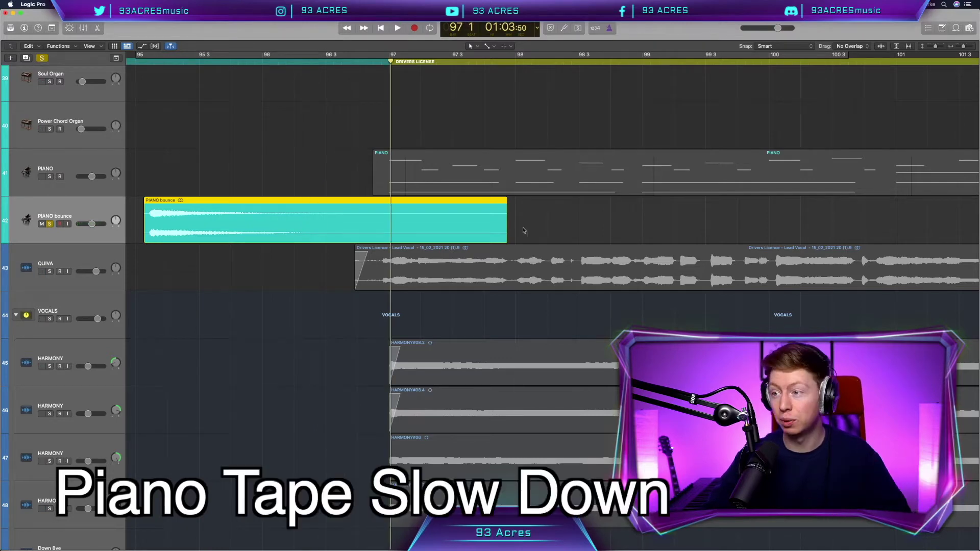
Step: Reshape the PIANO bounce fade-out and play it back again
drag(505, 203, 264, 206)
key(space)
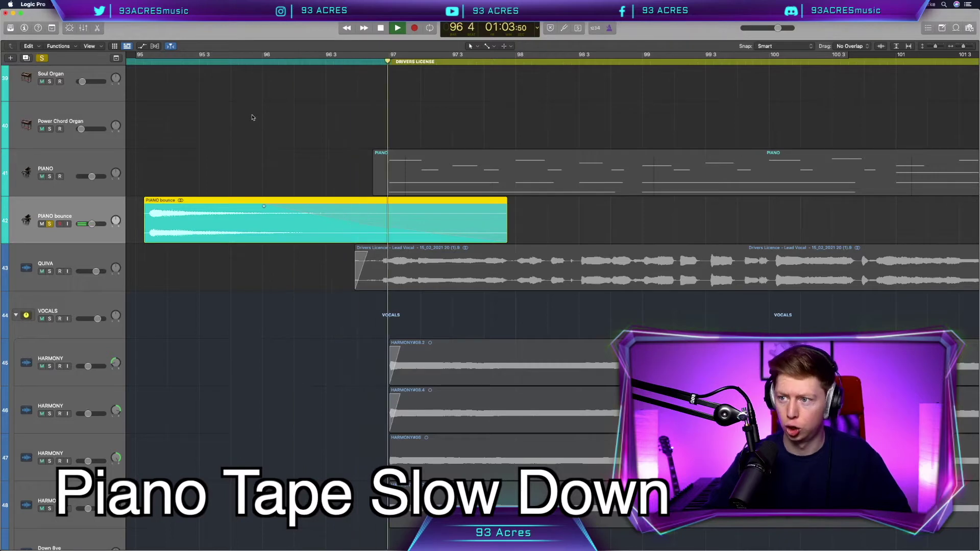
key(space)
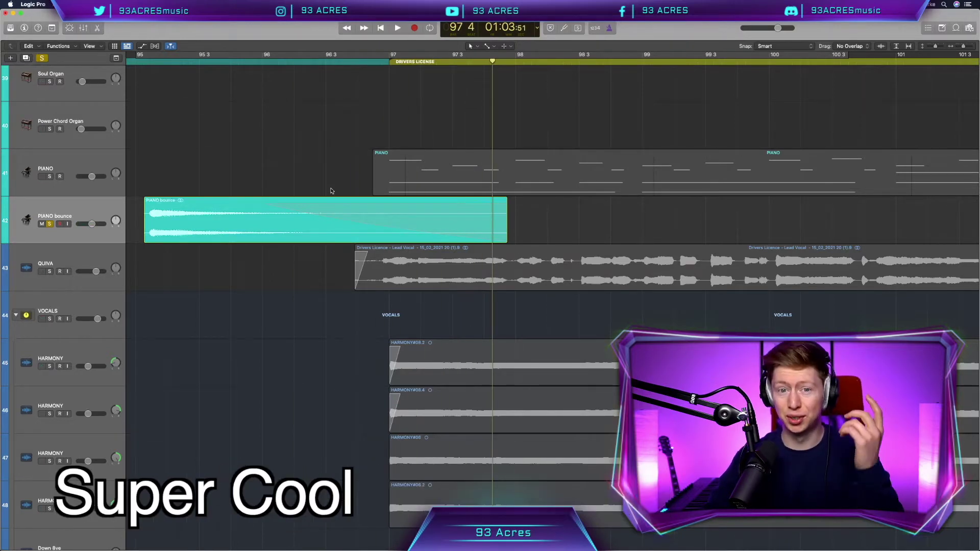
Step: Solo then unsolo the PIANO track, and reselect the PIANO bounce region
click(66, 184)
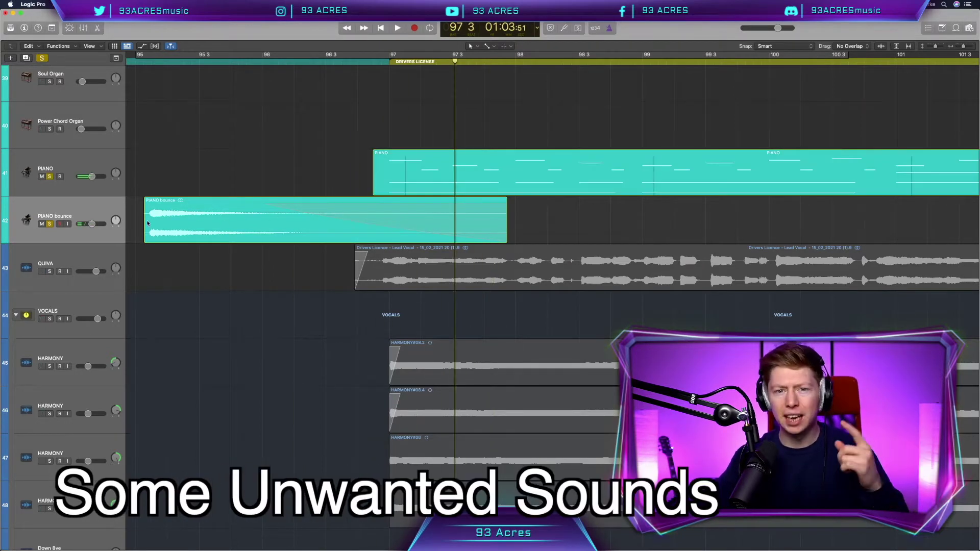
click(49, 176)
click(88, 210)
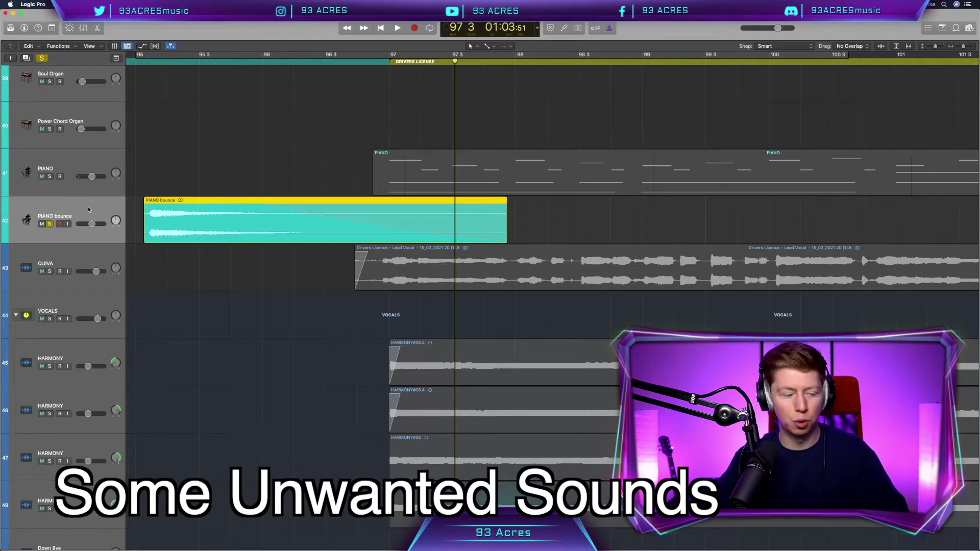
Step: Show volume automation and drop the PIANO bounce volume to -∞ after the fade at bar 97
key(a)
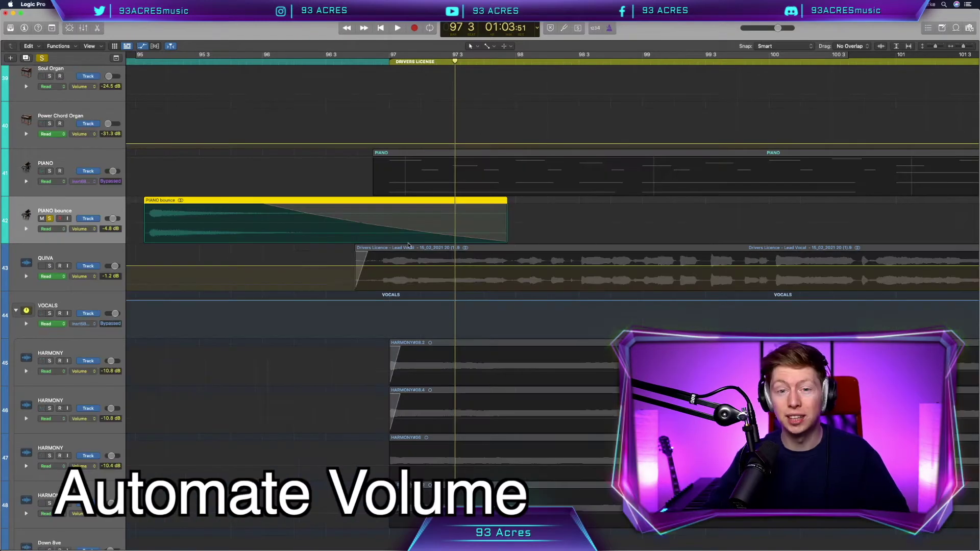
click(387, 61)
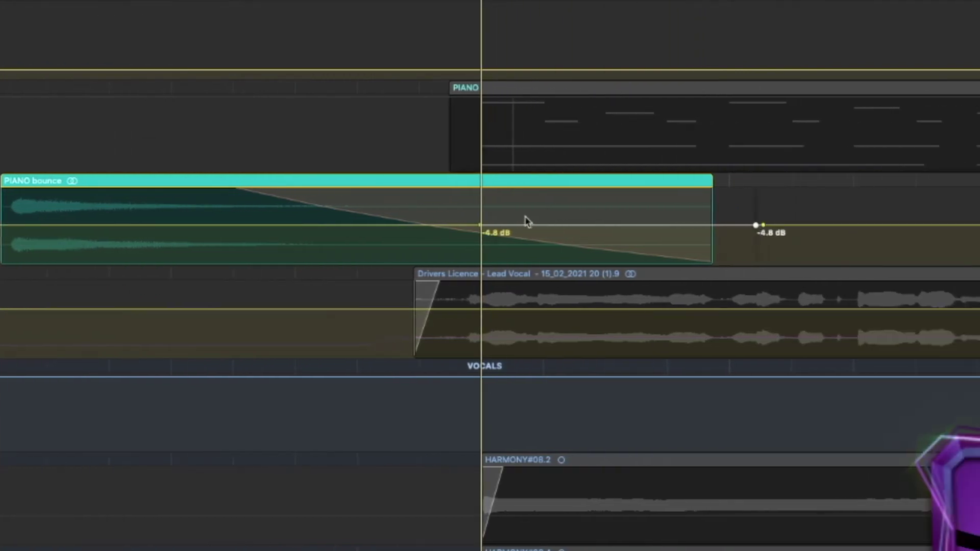
drag(509, 231, 509, 265)
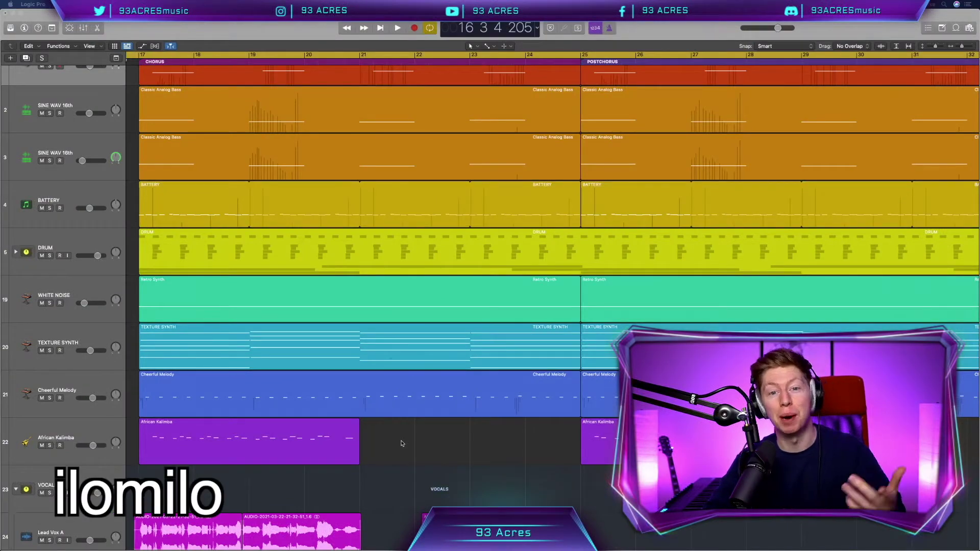
Step: Play the song with the Lead Vox A track selected
key(space)
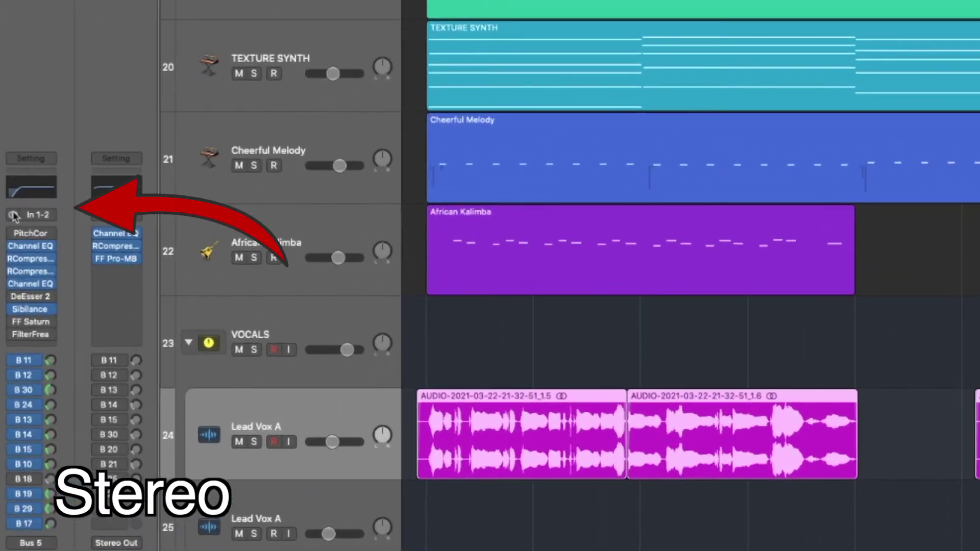
click(24, 245)
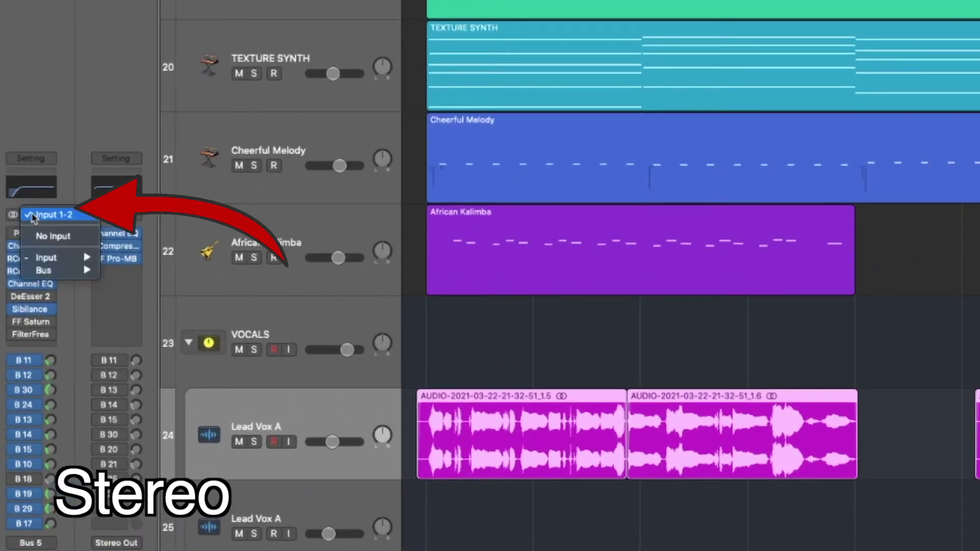
click(33, 218)
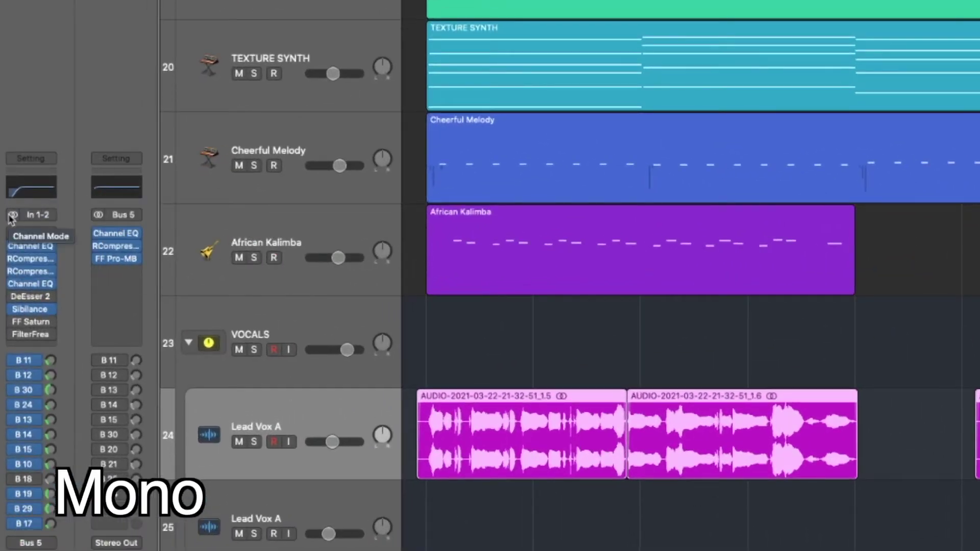
click(12, 216)
click(40, 216)
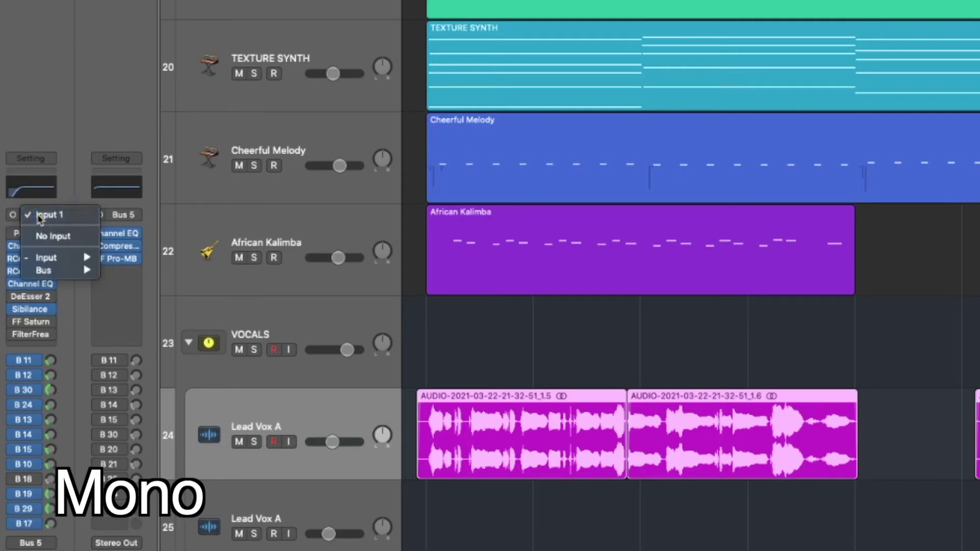
click(39, 216)
click(12, 215)
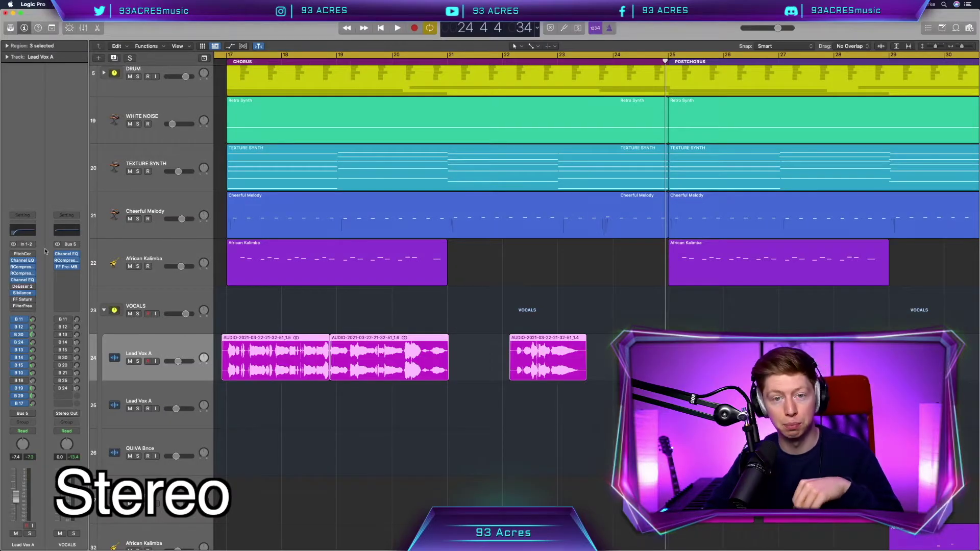
Step: Switch the Lead Vox A pan mode from Balance to Stereo Pan
right_click(24, 445)
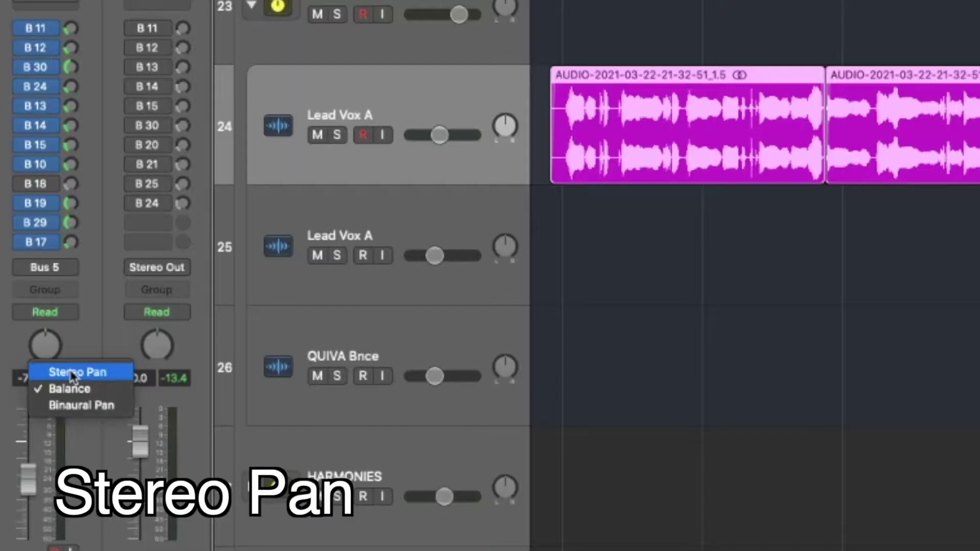
click(73, 374)
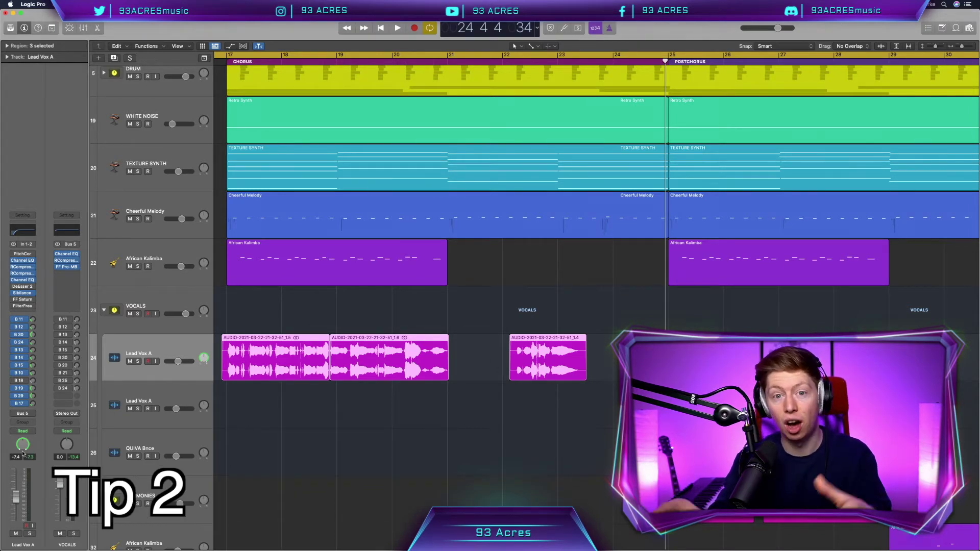
right_click(22, 448)
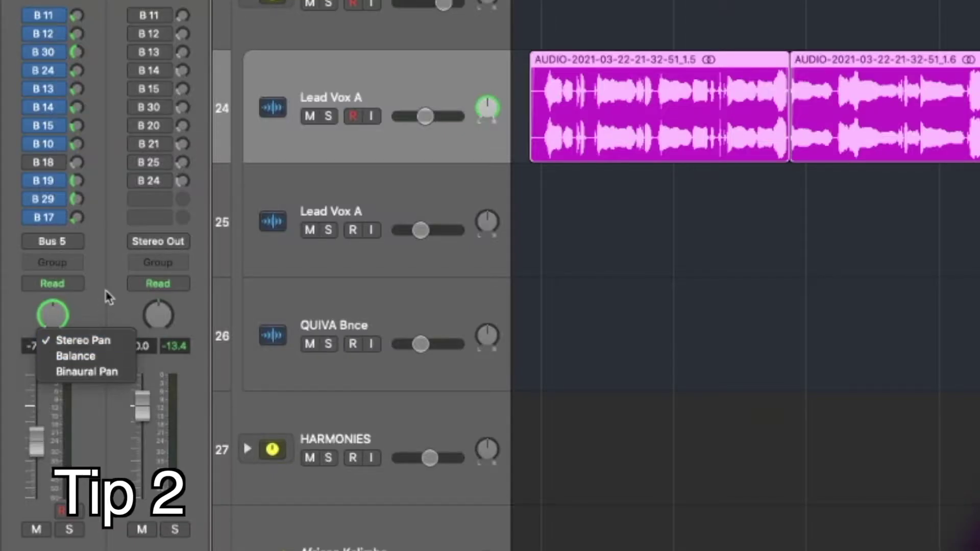
click(109, 297)
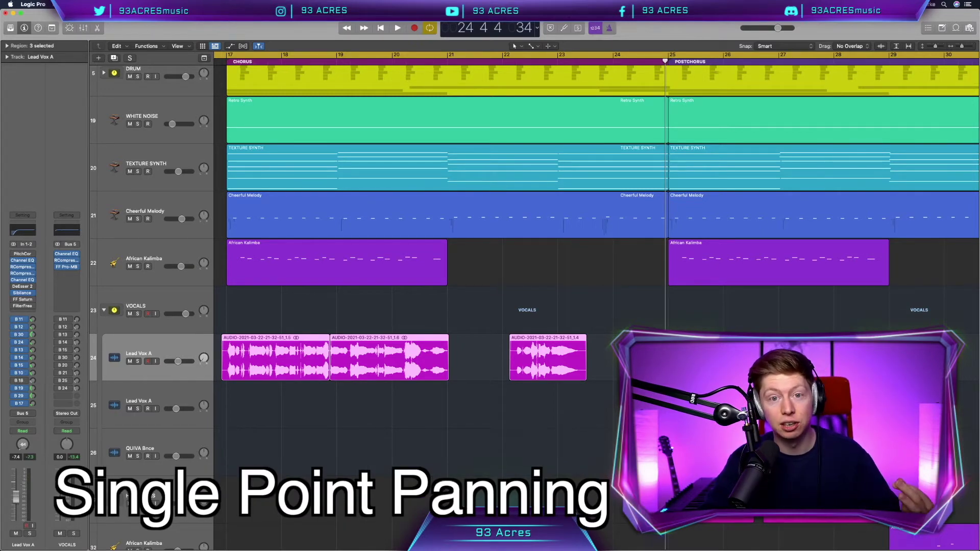
Step: Turn the Lead Vox A stereo pan to +34
drag(22, 444, 45, 445)
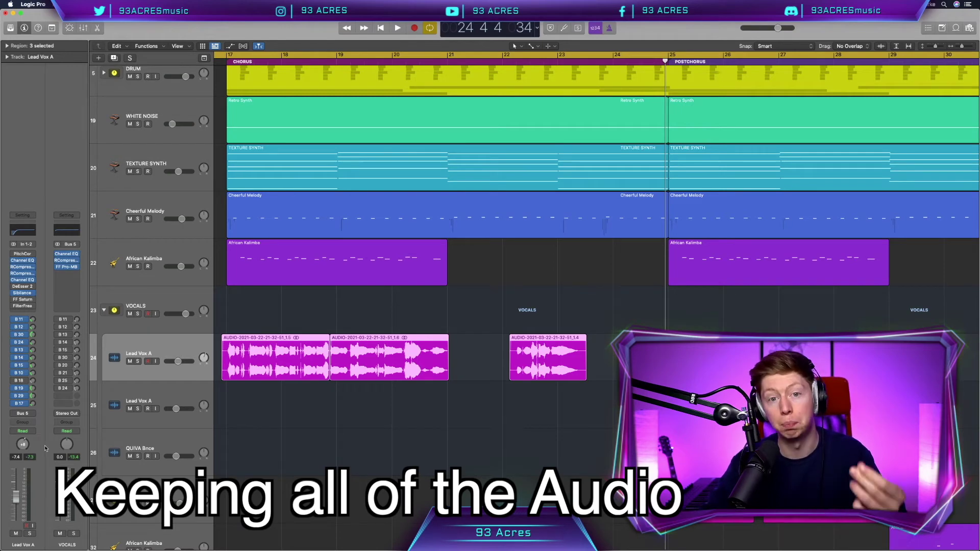
scroll(157, 299, down, 4)
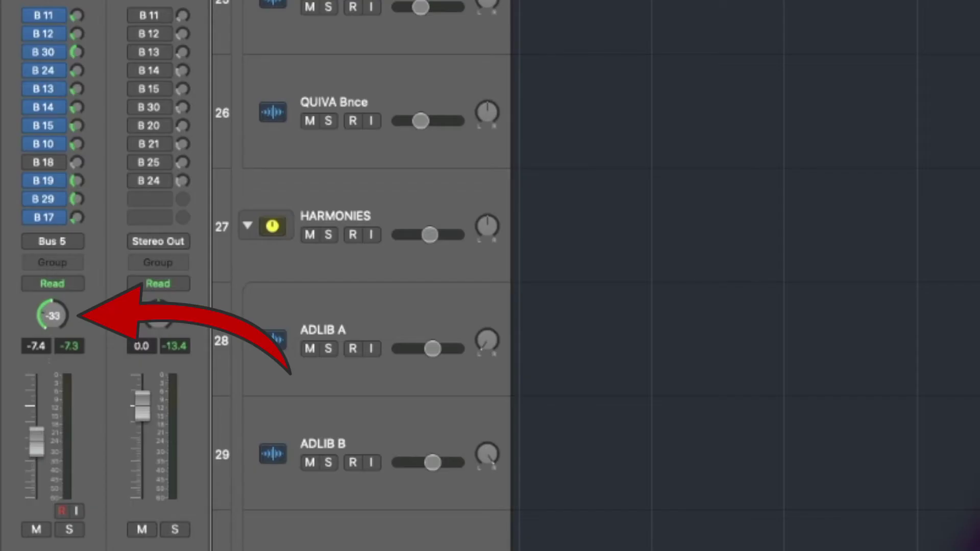
drag(52, 315, 53, 296)
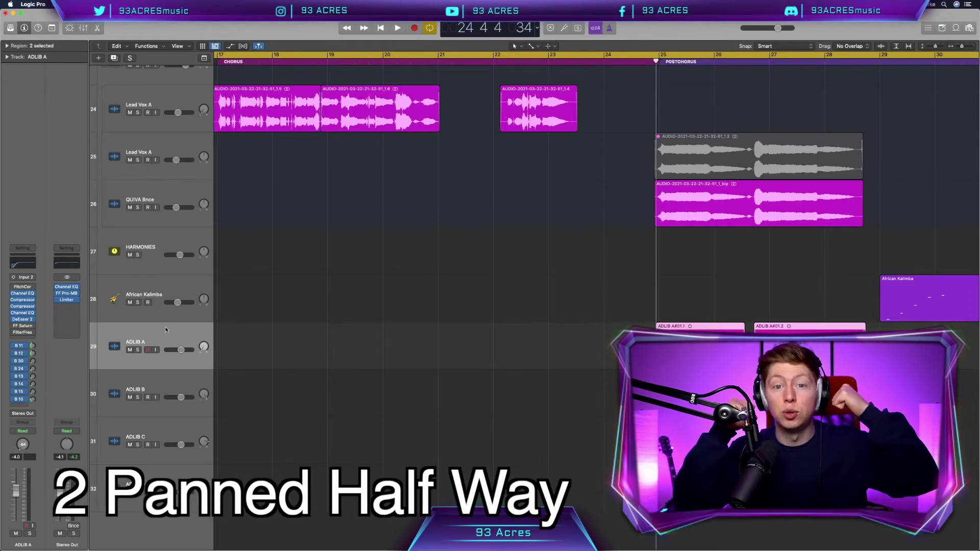
Step: Select ADLIB A through ADLIB D and pack them into summing stack Sum 25
click(159, 431)
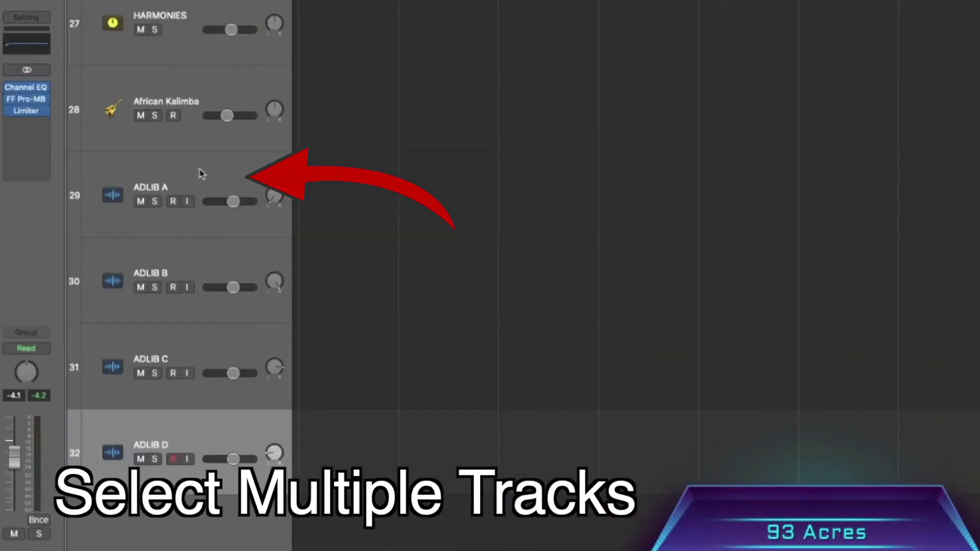
click(162, 335)
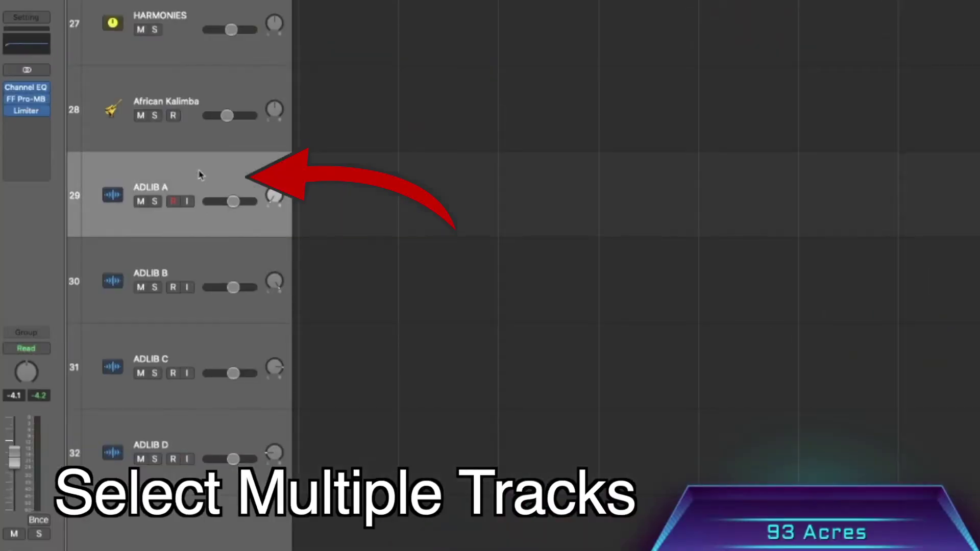
shift+click(161, 474)
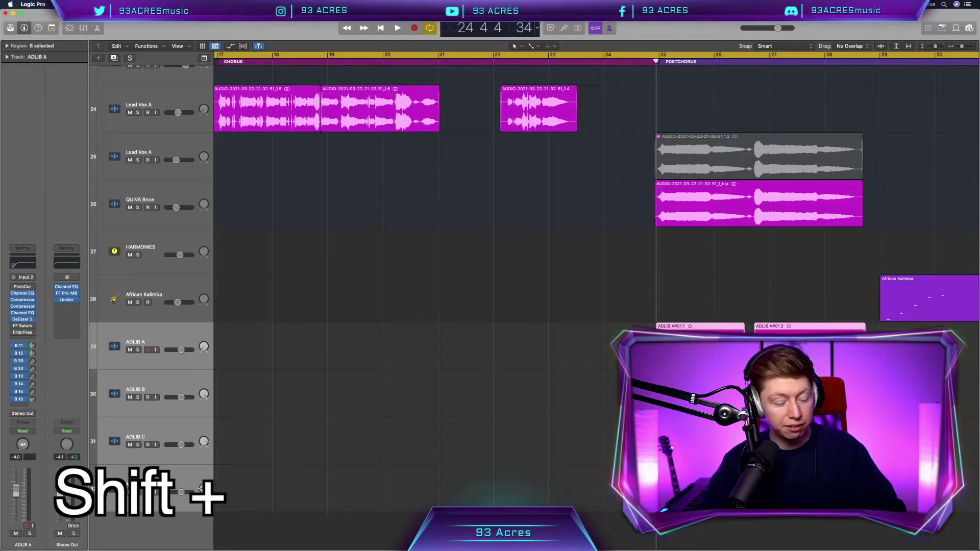
key(super+shift+g)
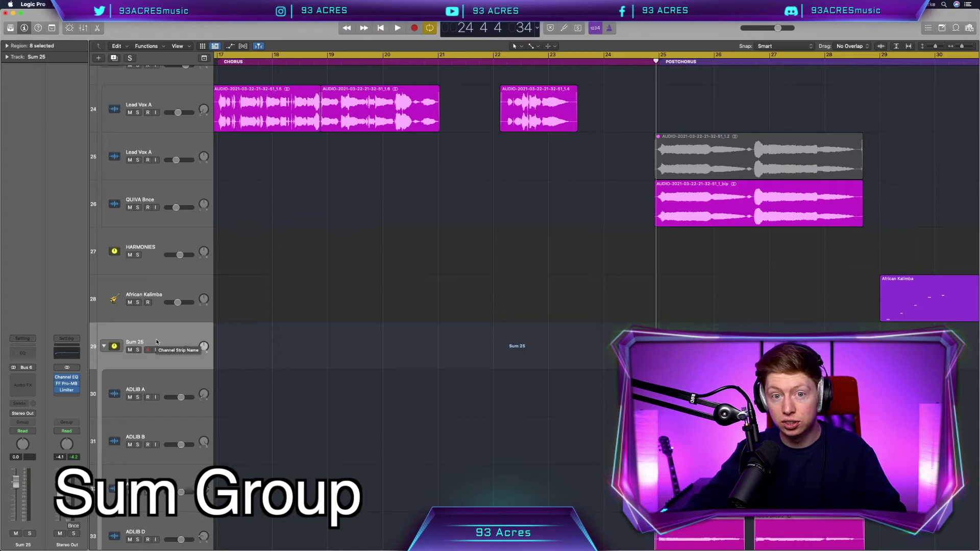
scroll(292, 374, down, 2)
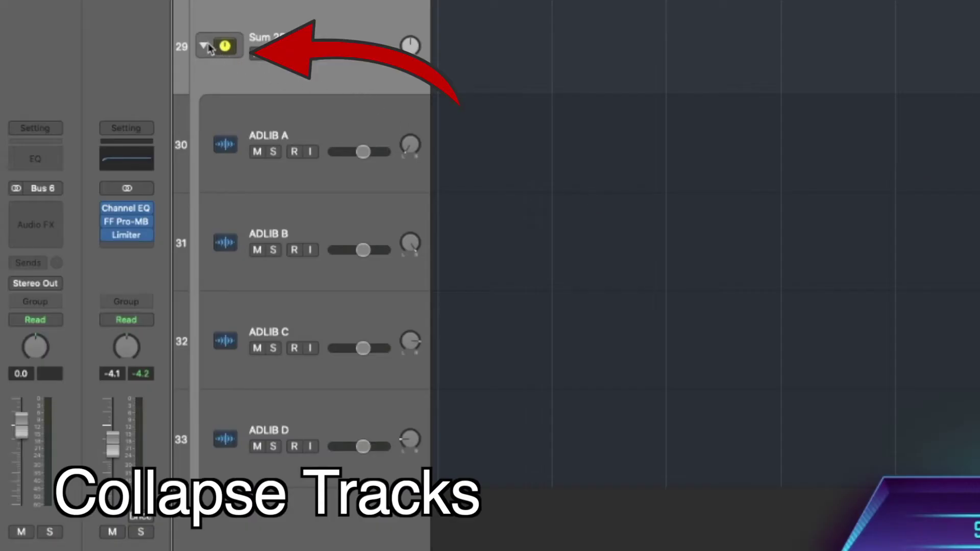
Step: Add a Channel EQ to the HARMONIES stack with its low cut near 4 kHz, then collapse and re-expand the stack
click(205, 47)
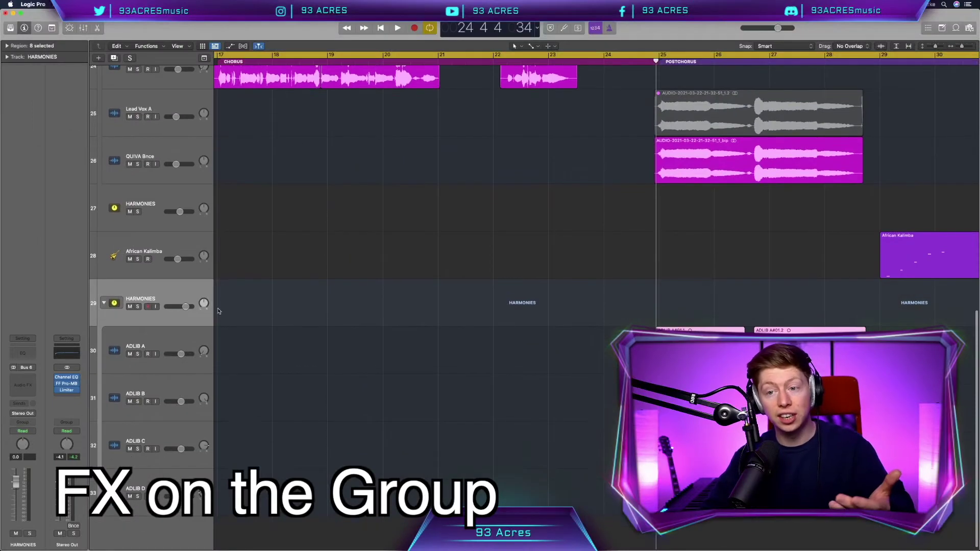
click(22, 353)
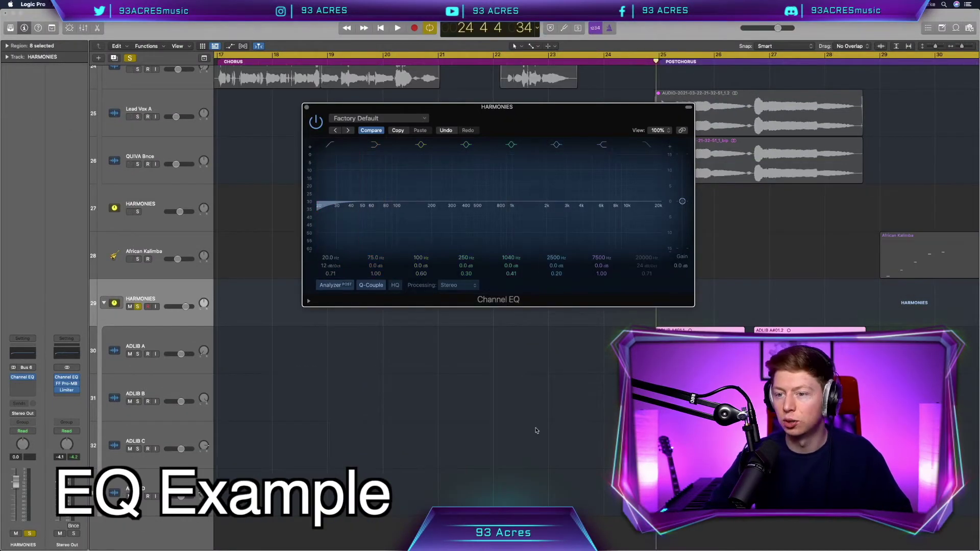
scroll(408, 73, right, 5)
key(space)
drag(318, 204, 584, 210)
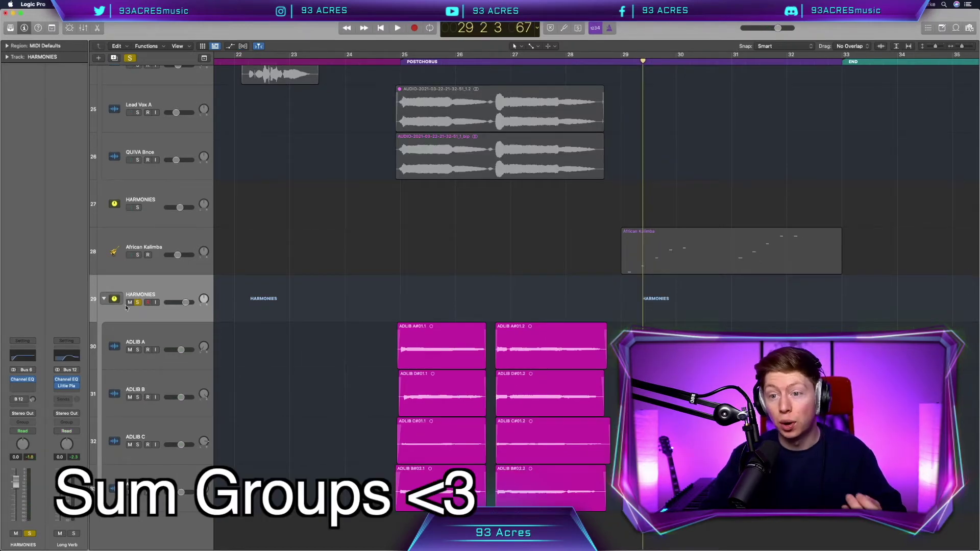
click(104, 298)
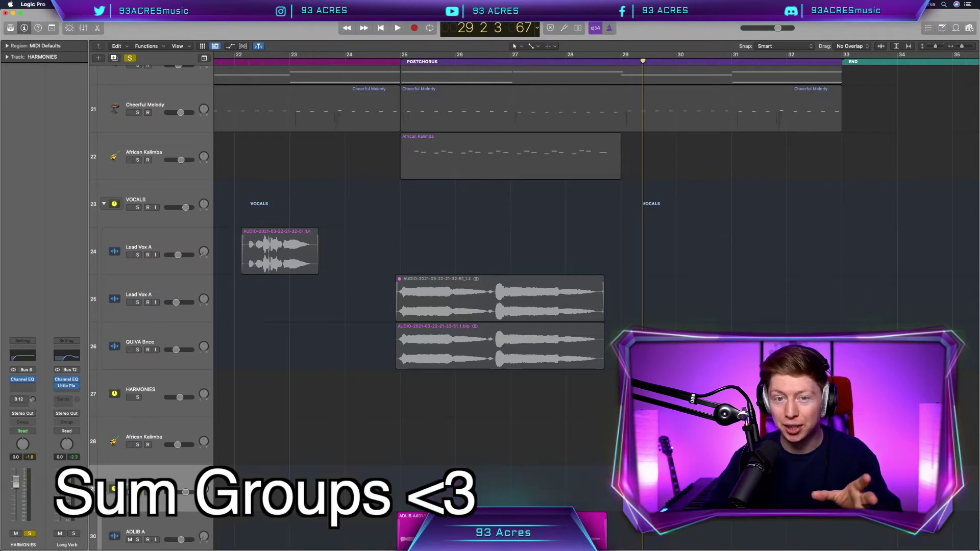
key(super+z)
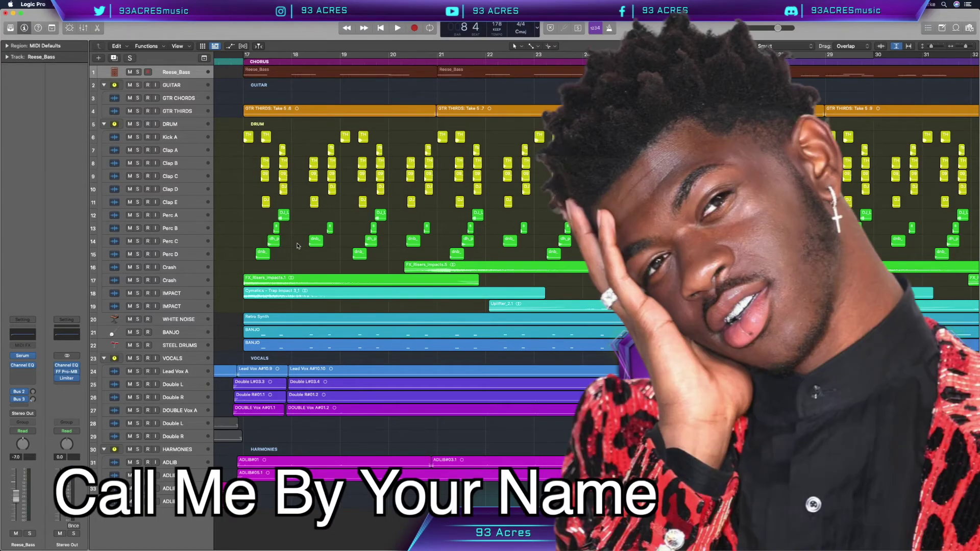
Step: Start playback from bar 17, the start of the Chorus section
key(space)
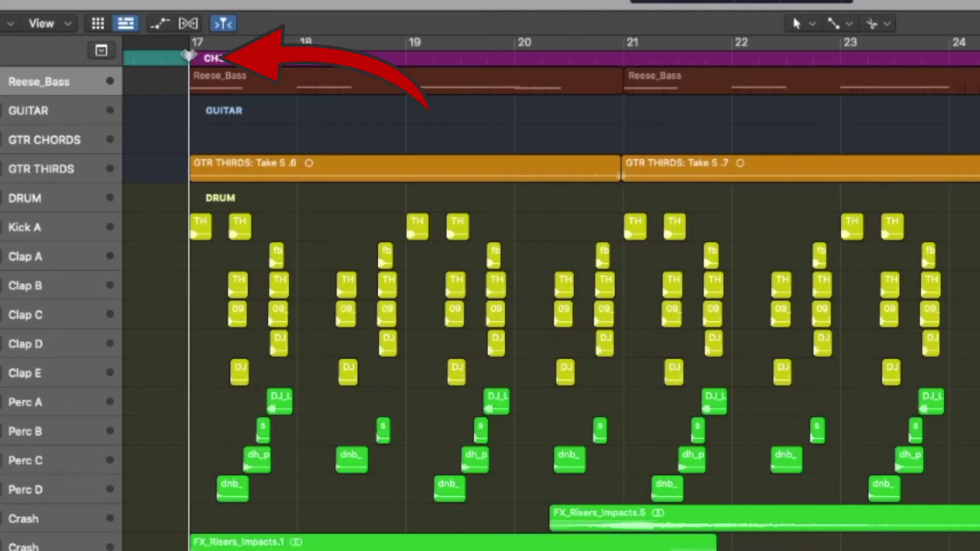
key(space)
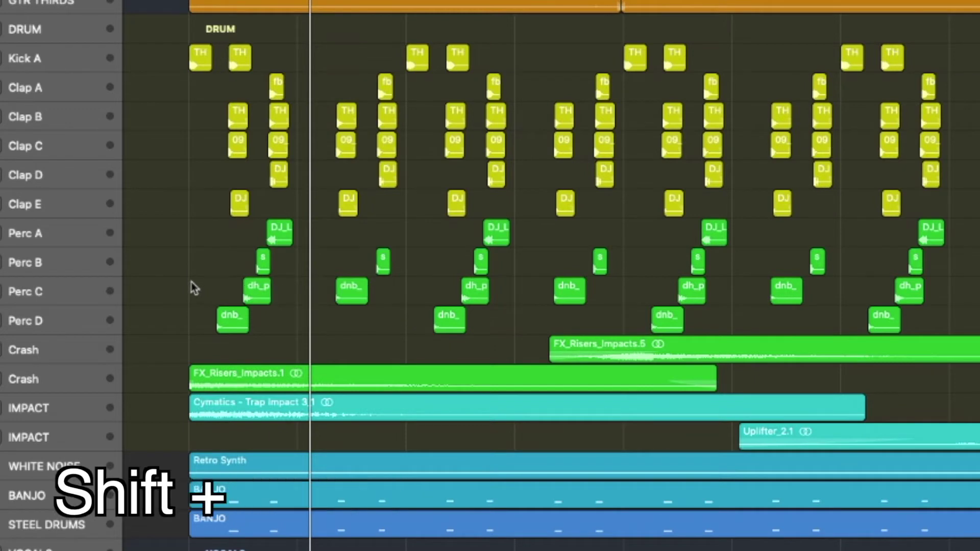
shift+double_click(191, 282)
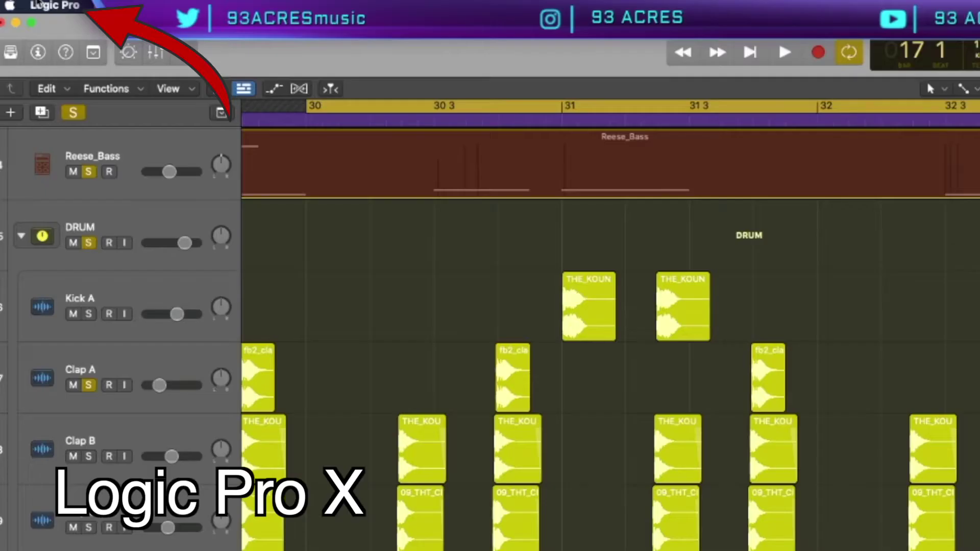
Step: In Editing preferences, make the Right Mouse Button assignable to a tool
click(41, 4)
mouse_move(102, 46)
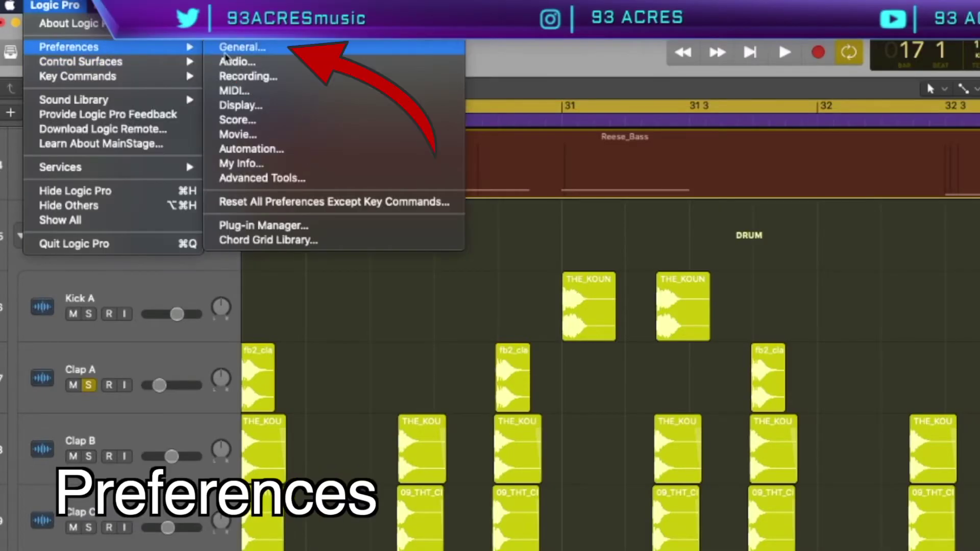
click(229, 45)
click(302, 111)
click(358, 247)
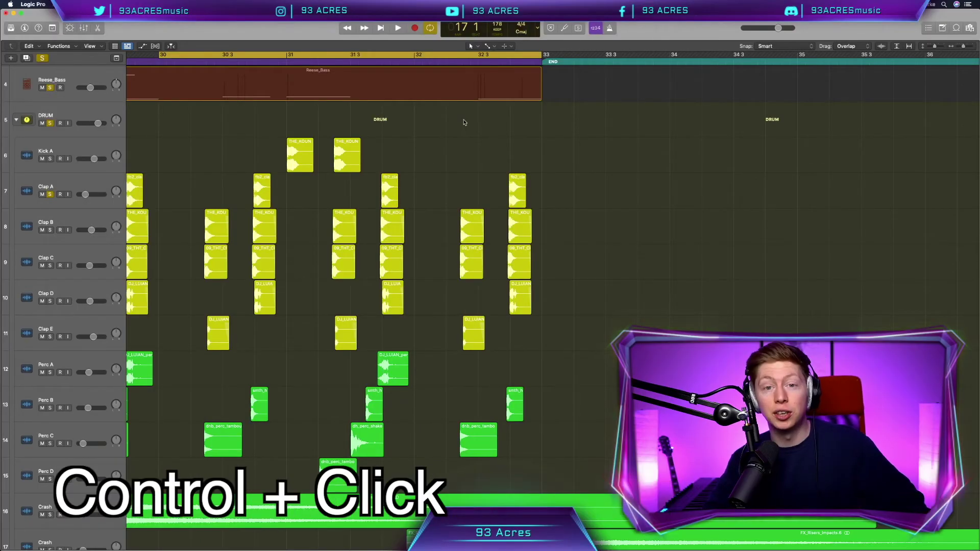
ctrl+click(443, 83)
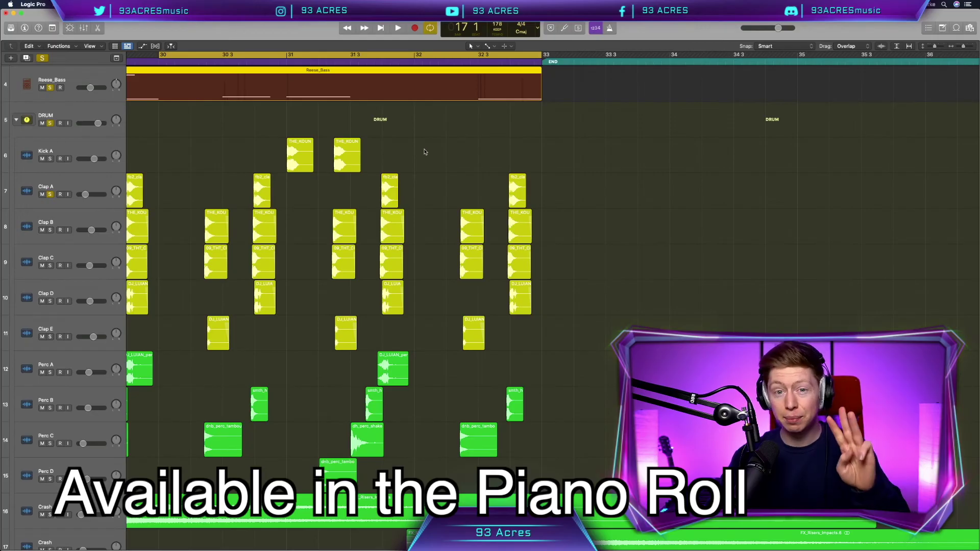
Step: Open Reese_Bass in the Piano Roll to view its tools, close it, and assign the Fade tool in the Tracks area
double_click(414, 86)
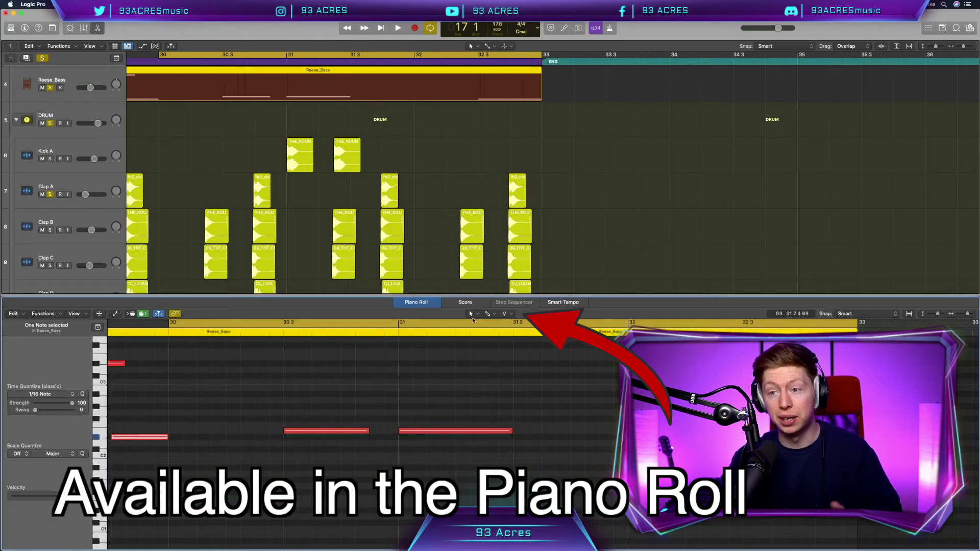
click(491, 316)
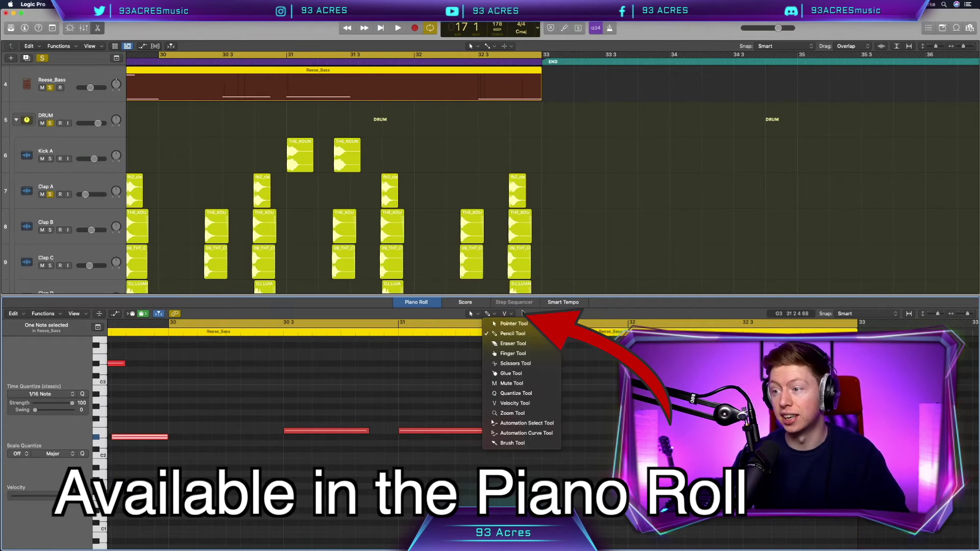
key(Escape)
key(e)
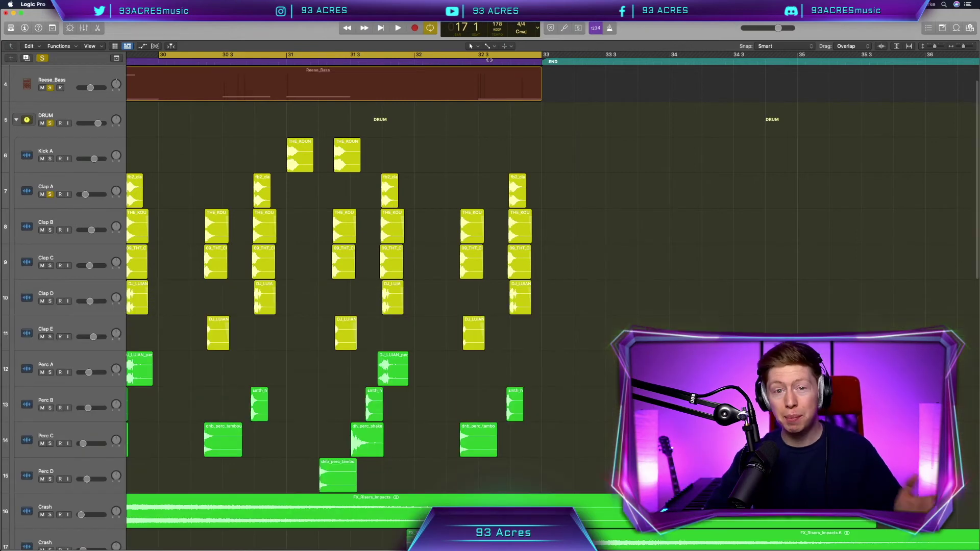
click(479, 46)
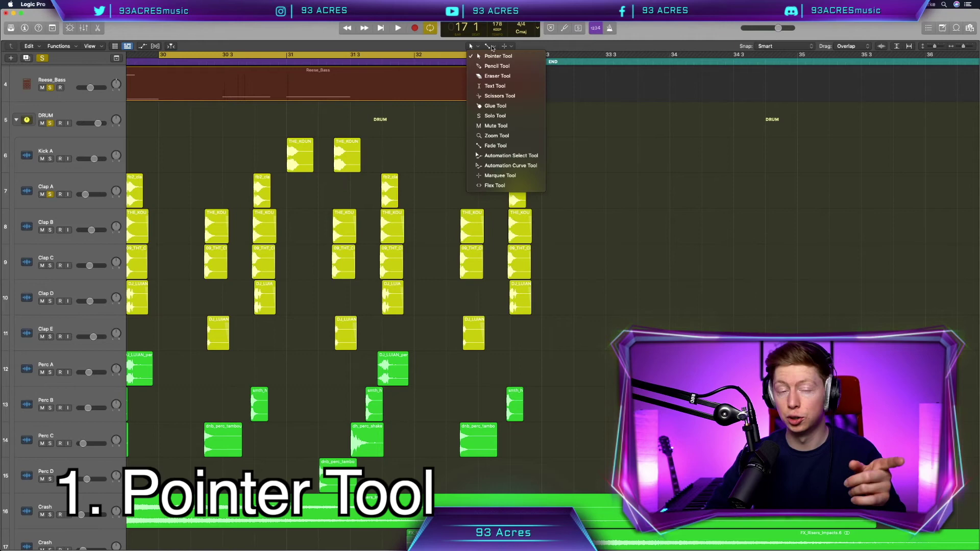
click(495, 145)
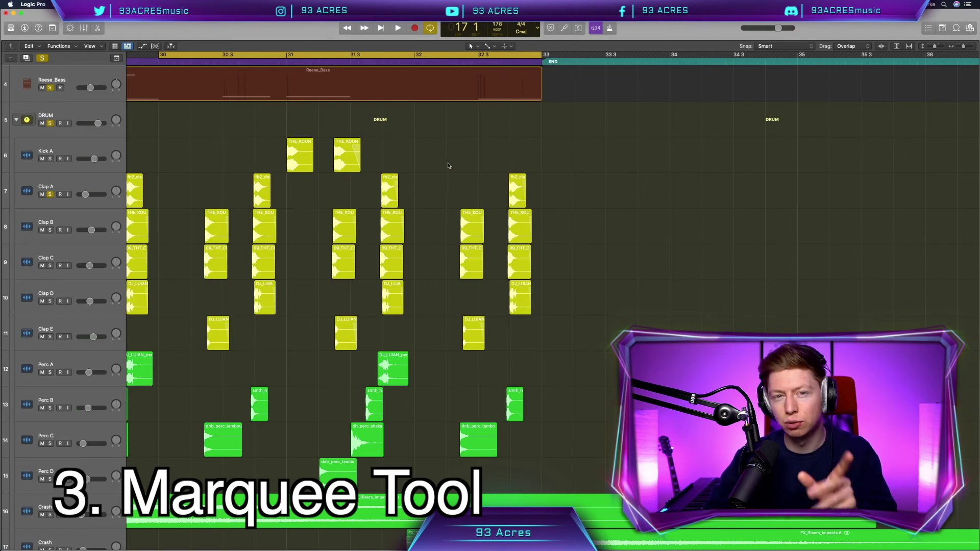
Step: Marquee-select Kick A from bar 31 to 33 and join it into one new audio file with Cmd+J
drag(550, 155, 286, 164)
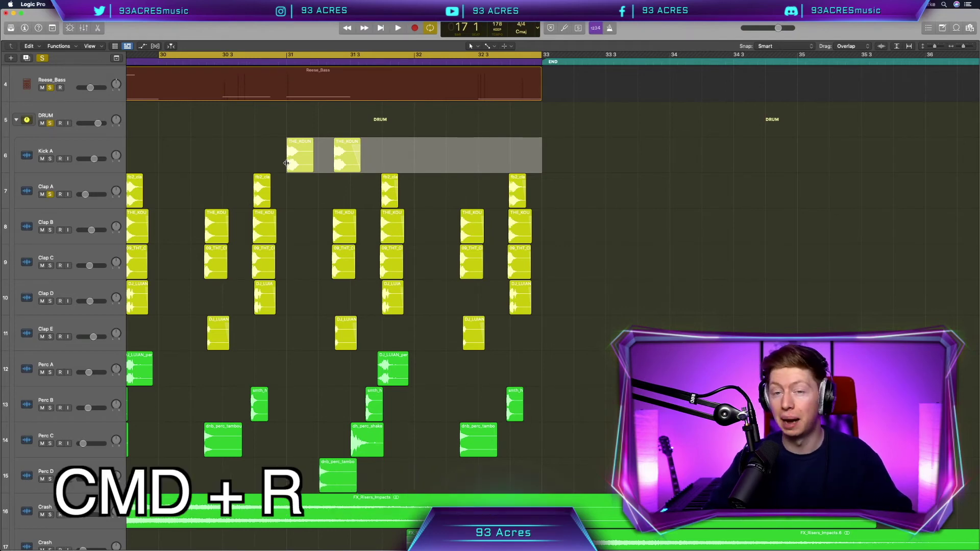
key(super+r)
key(super+z)
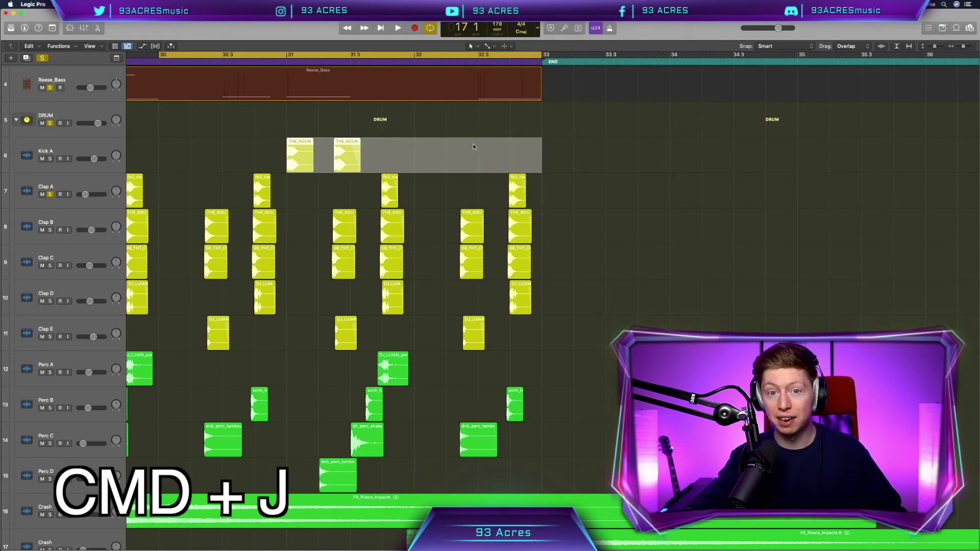
key(super+j)
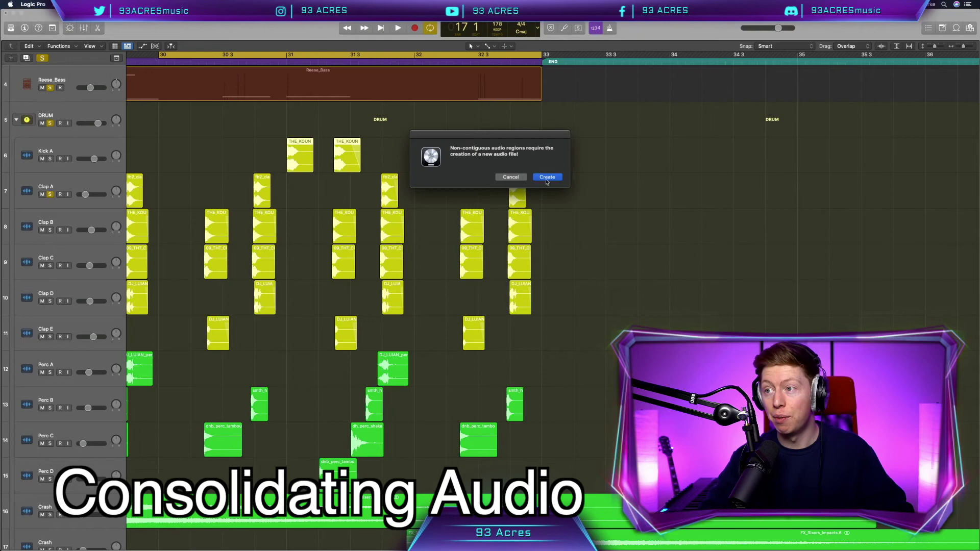
click(549, 182)
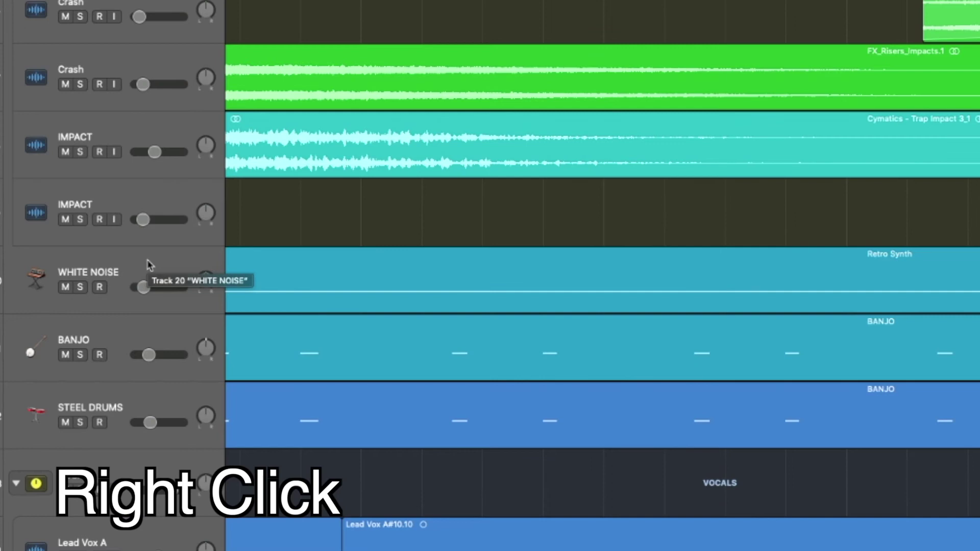
Step: Turn on Freeze in Configure Track Header so every track shows a Freeze button, then select the BANJO track
right_click(86, 270)
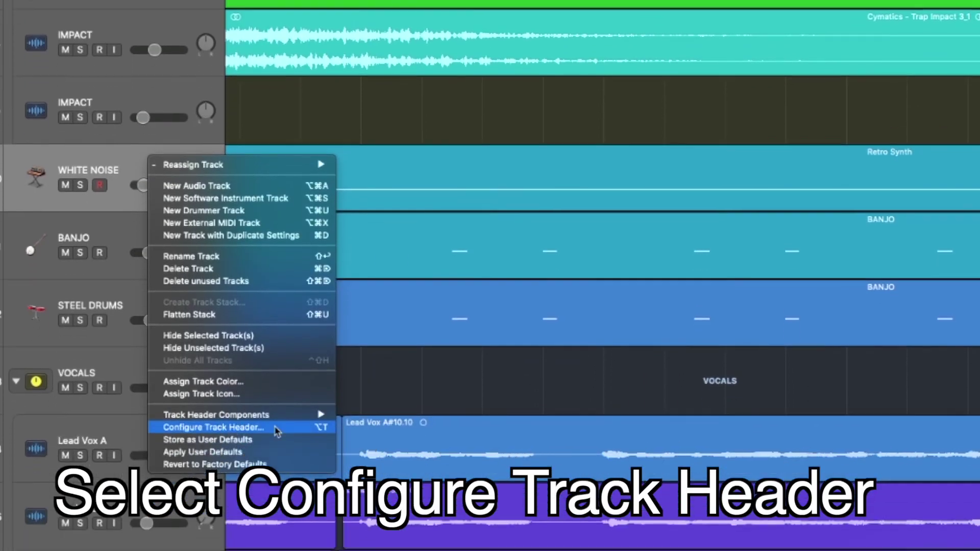
click(276, 431)
key(alt+t)
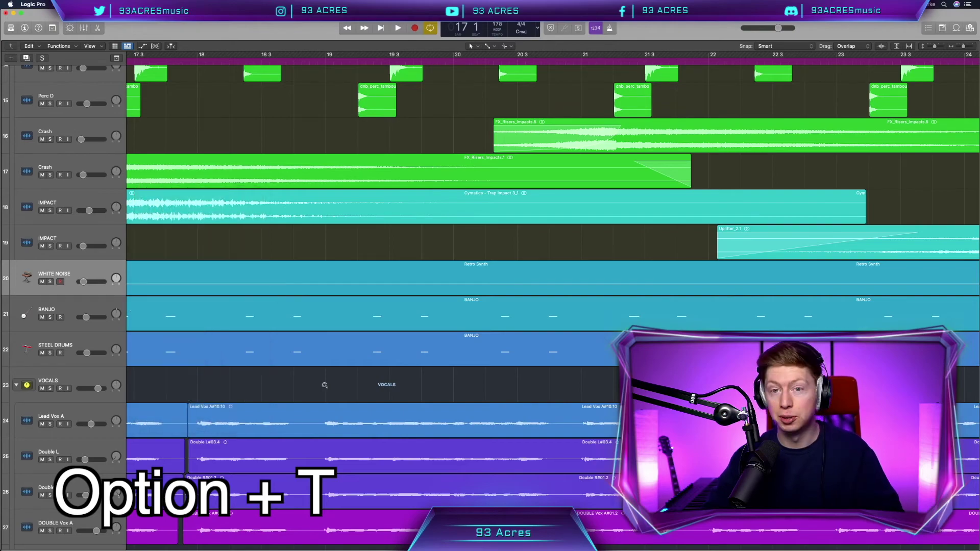
key(alt+t)
key(alt+t)
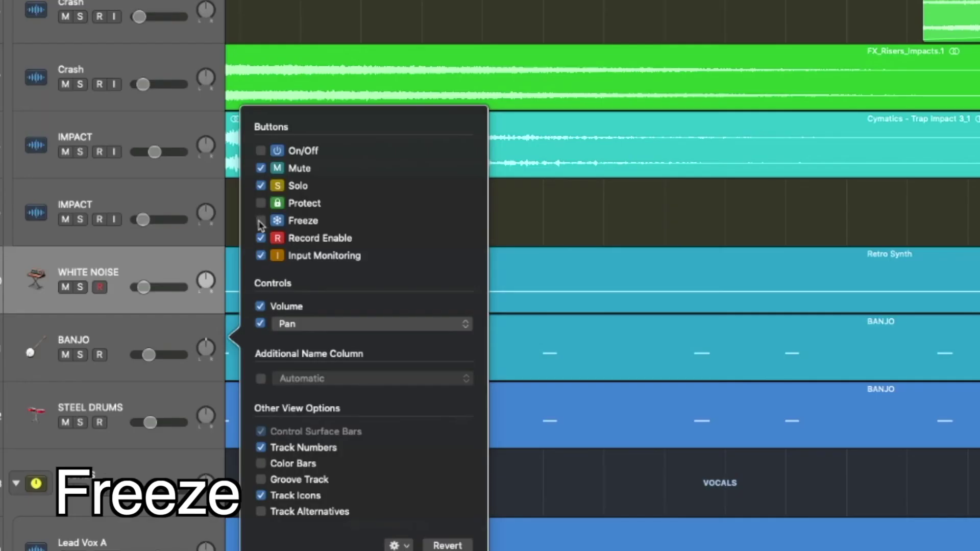
click(260, 221)
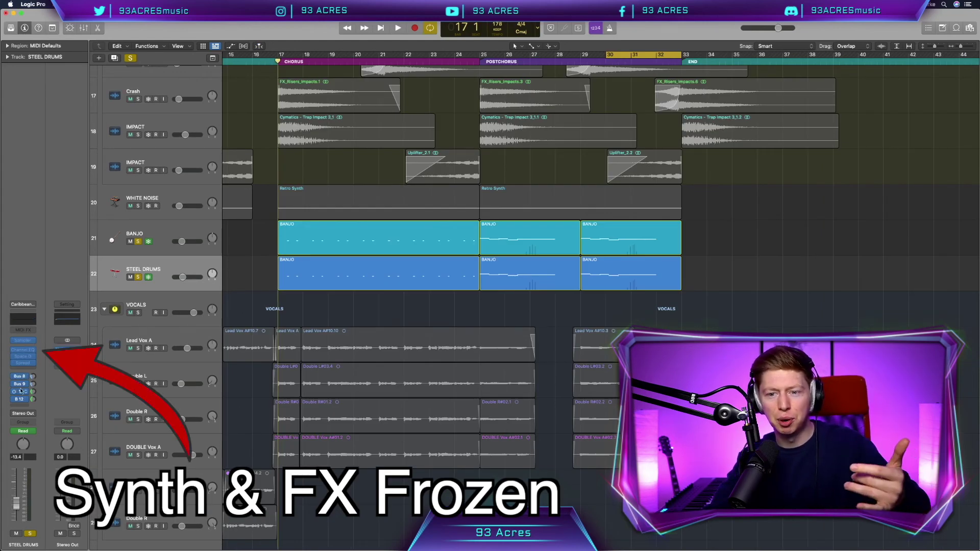
click(195, 236)
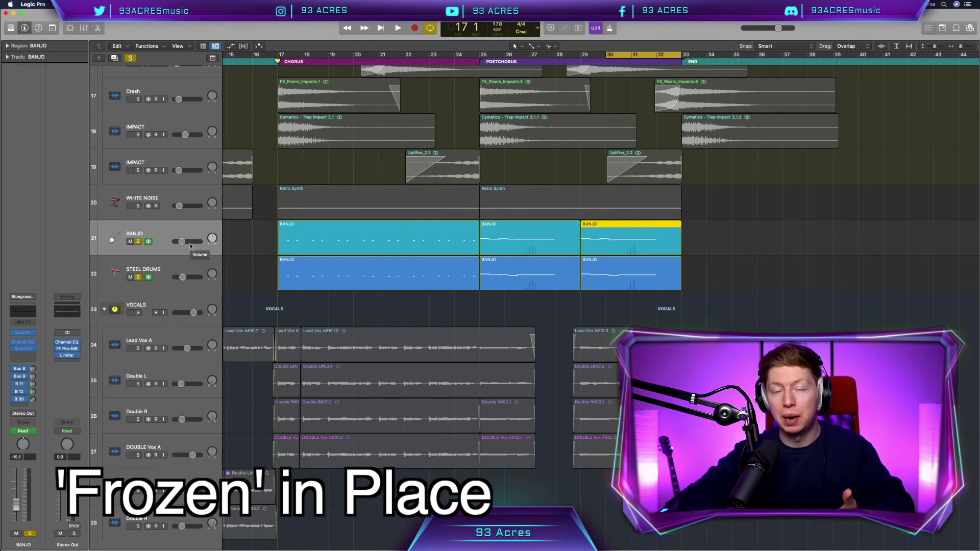
click(265, 244)
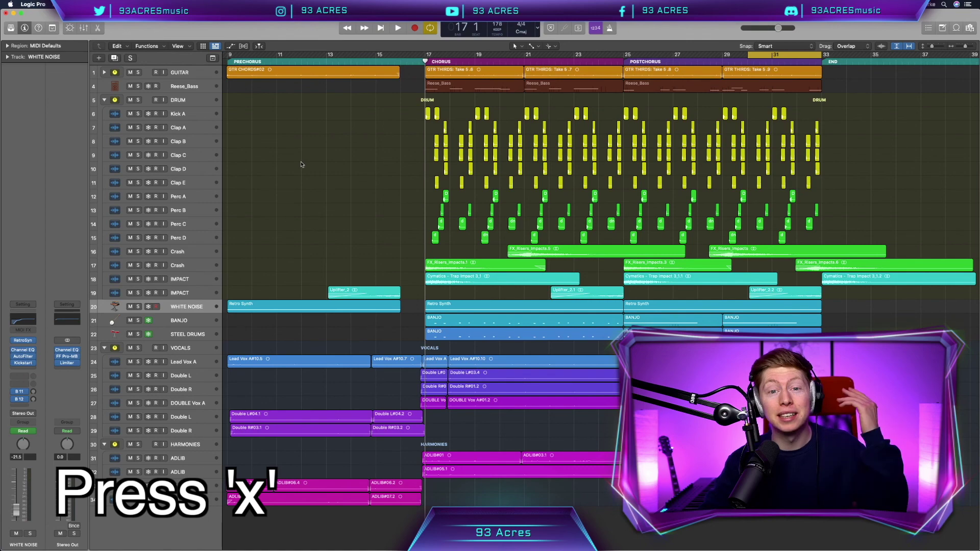
key(x)
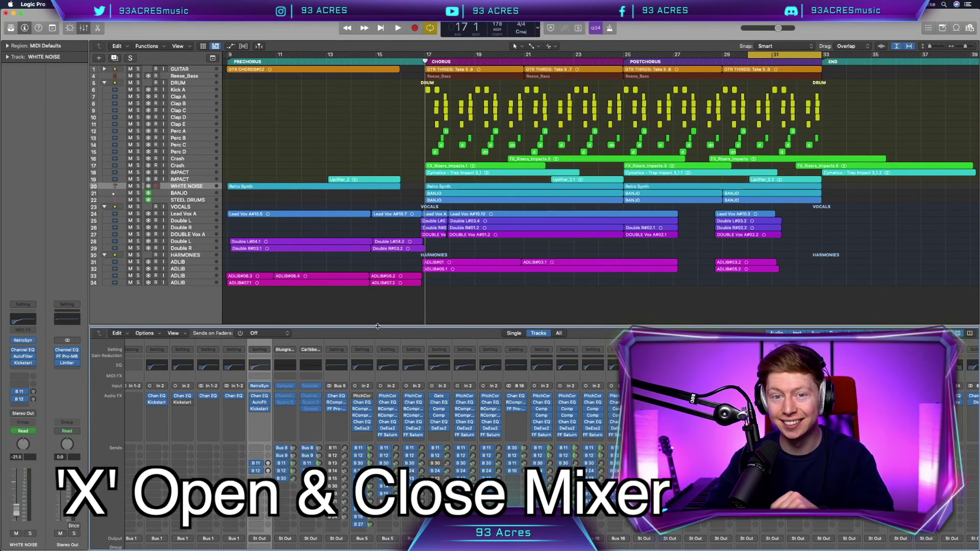
key(x)
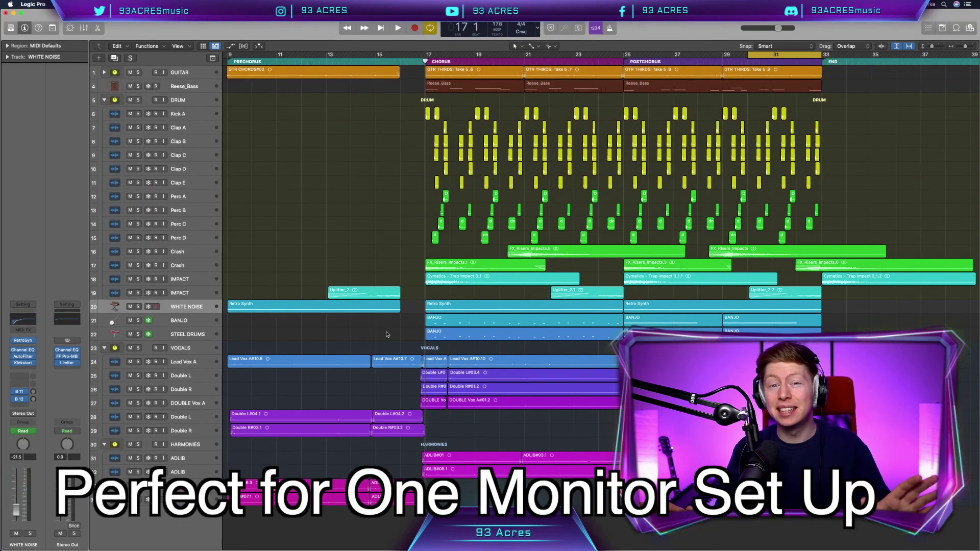